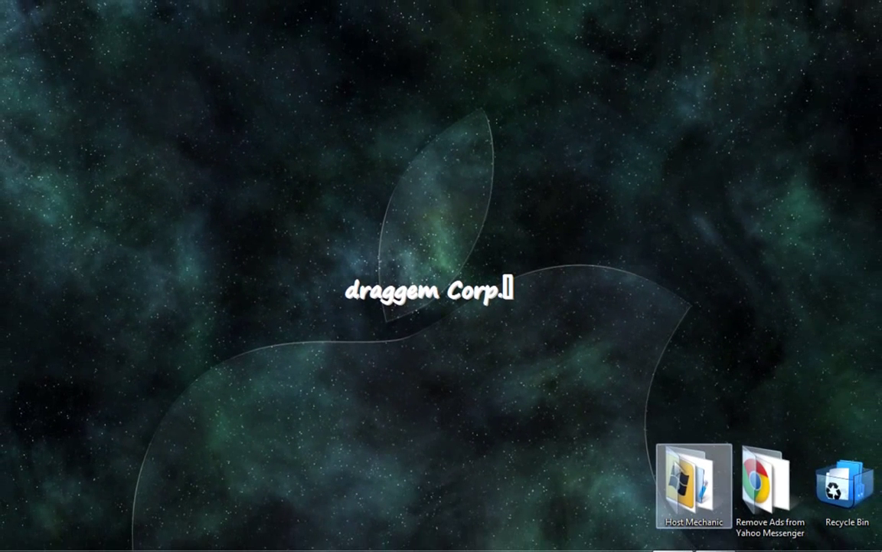
Open the Host Mechanic desktop folder maximized and show its files as large icons.
double_click(693, 483)
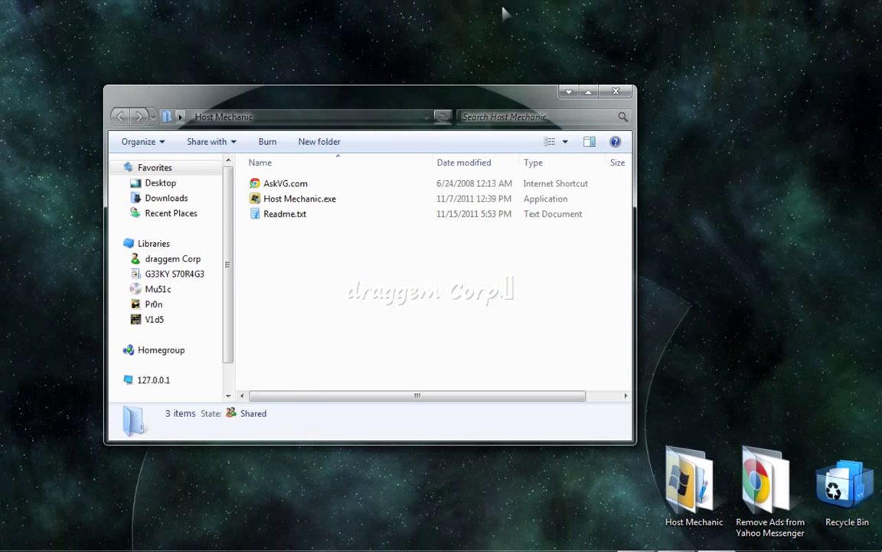
drag(451, 100, 492, 49)
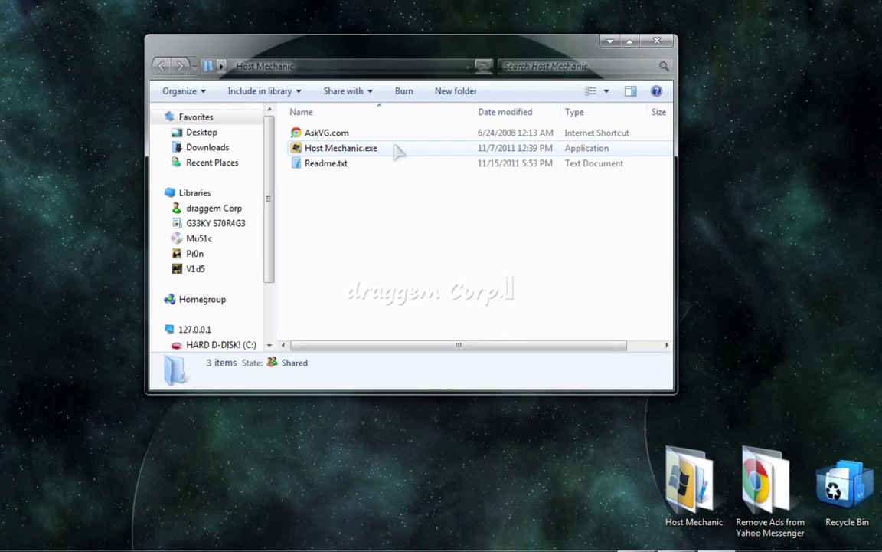
double_click(419, 45)
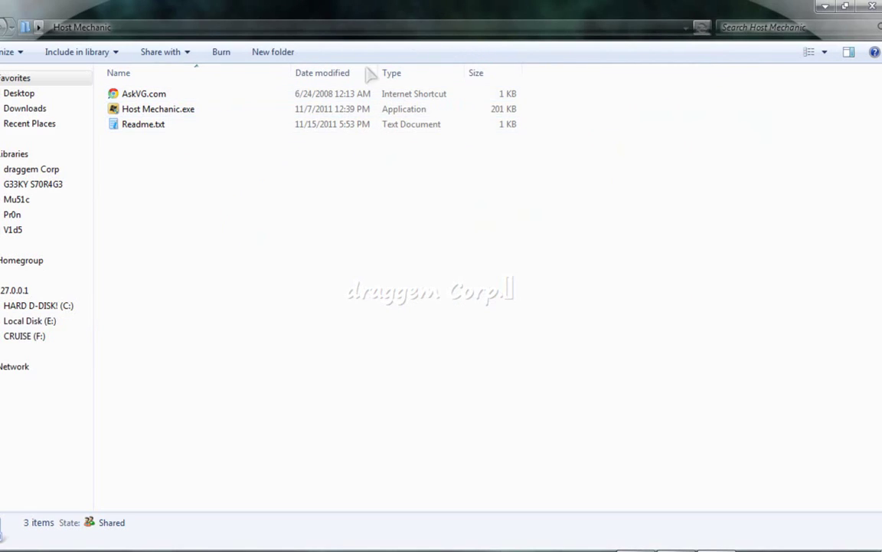
click(825, 52)
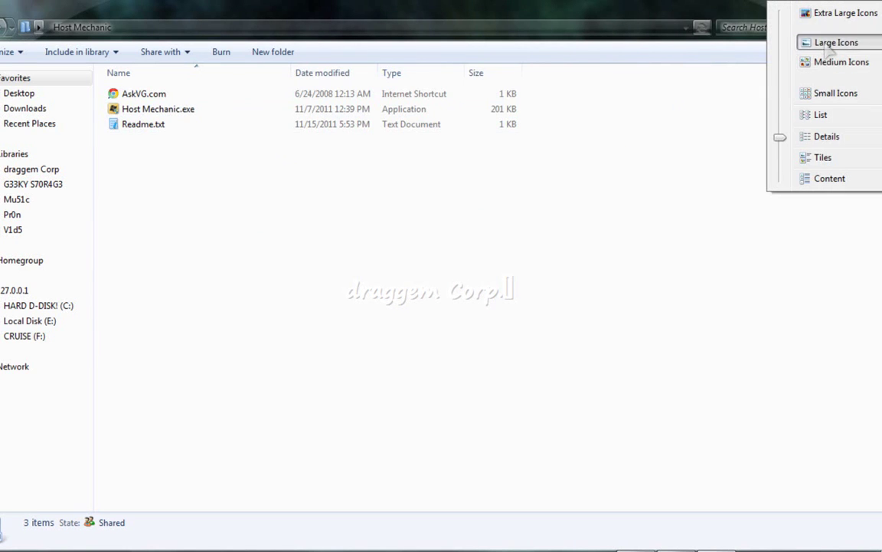
click(833, 42)
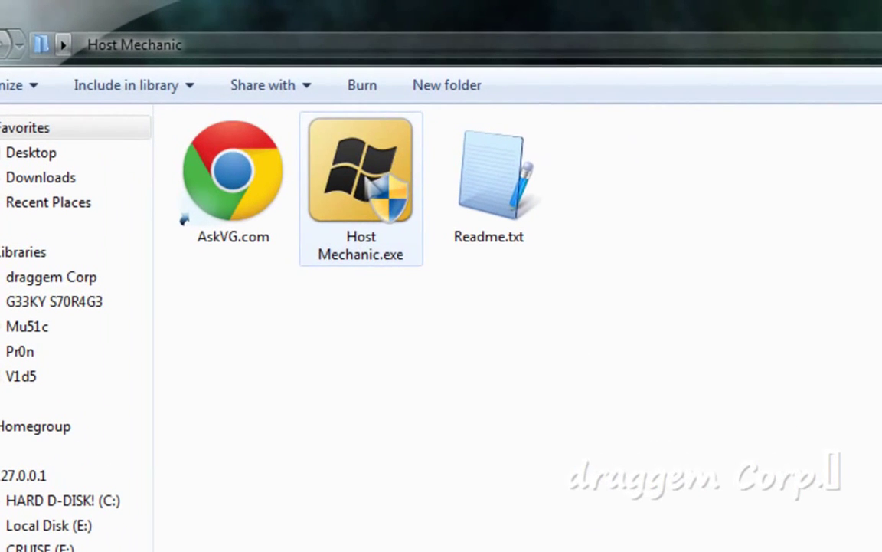
Run Host Mechanic.exe as administrator.
click(302, 197)
right_click(364, 178)
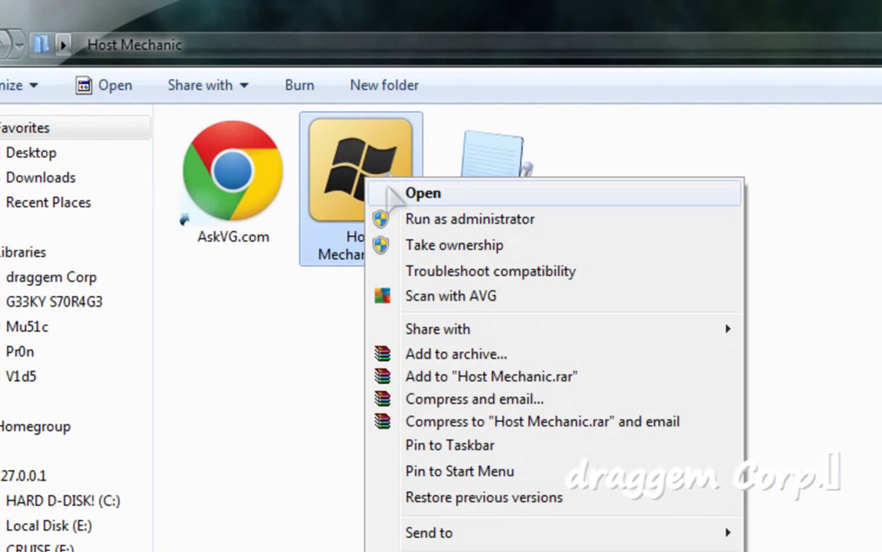
click(438, 220)
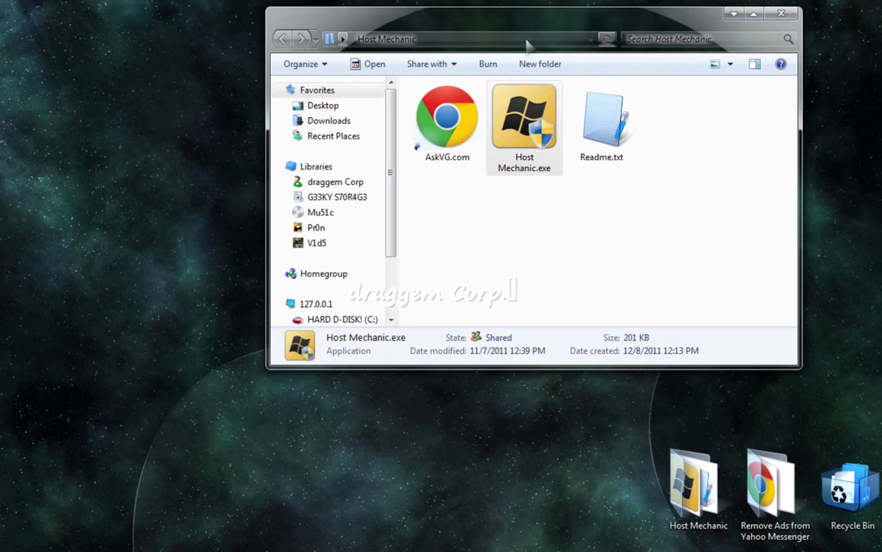
drag(528, 39, 486, 114)
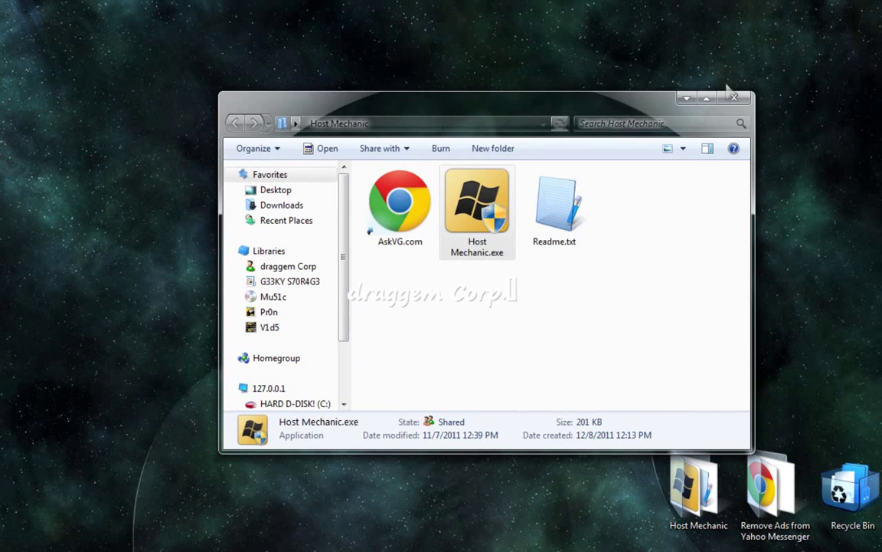
Add insider.msg.yahoo.com redirected to 127.0.0.1 to the hosts file, then dismiss the Success message.
click(734, 100)
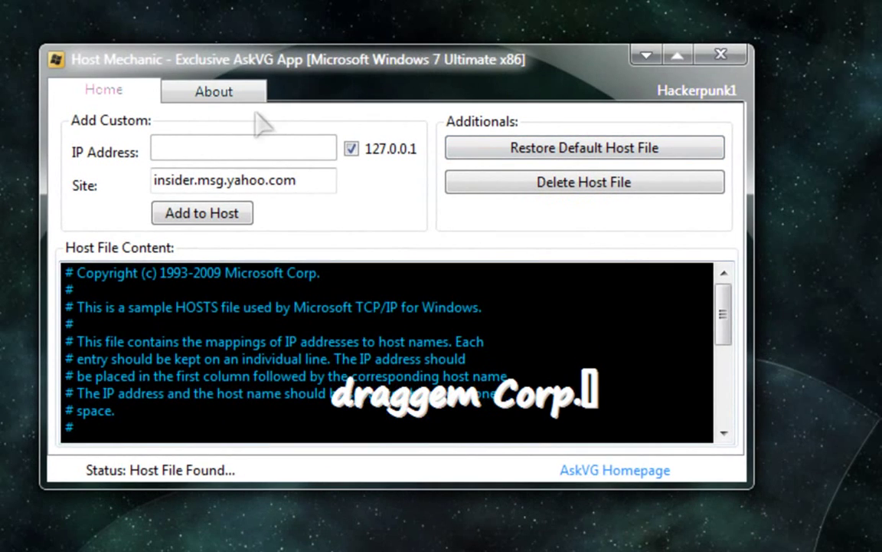
click(285, 175)
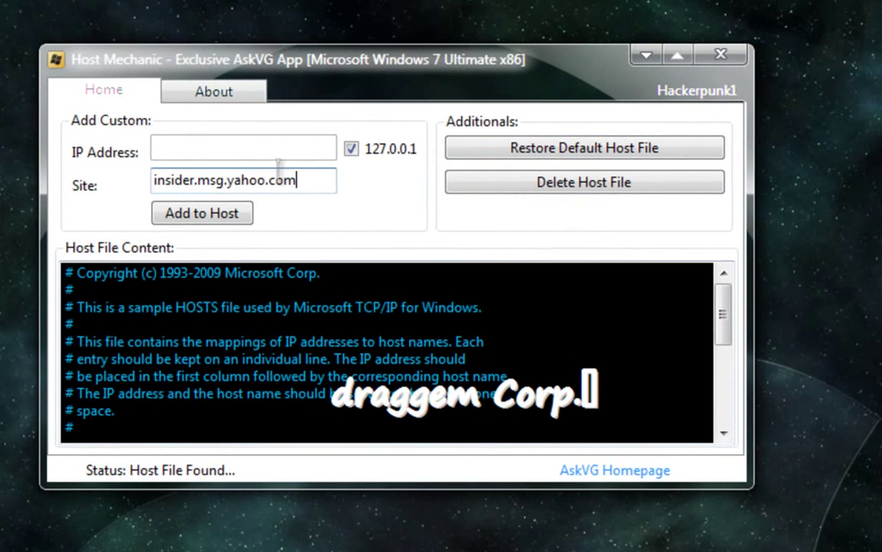
click(351, 148)
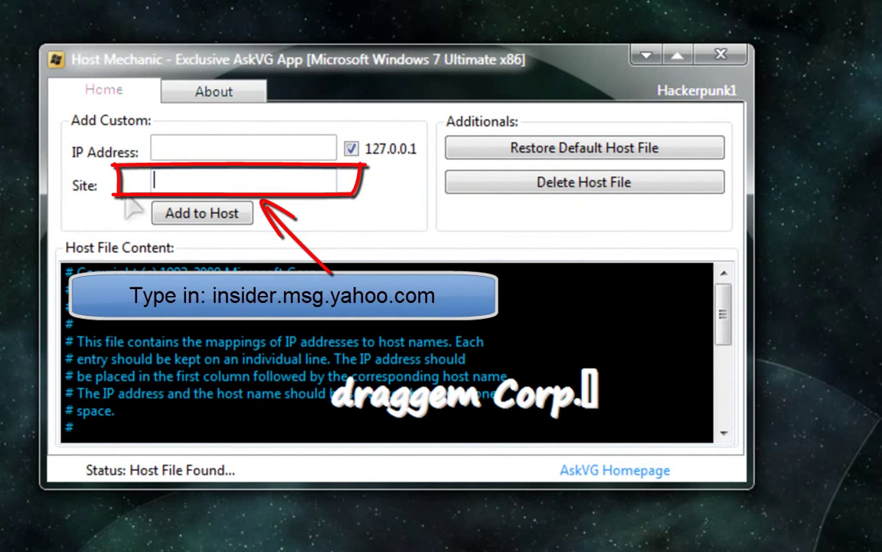
text(insider.msg.yahoo.com)
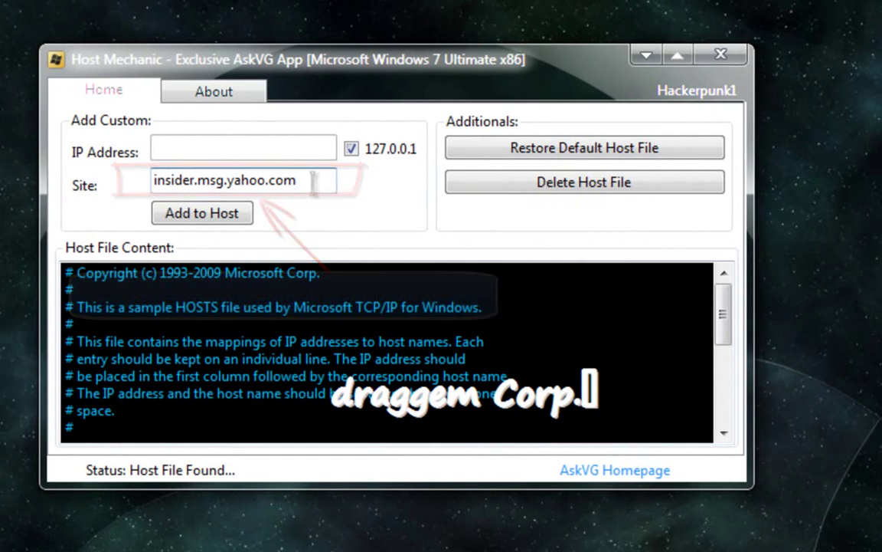
click(188, 216)
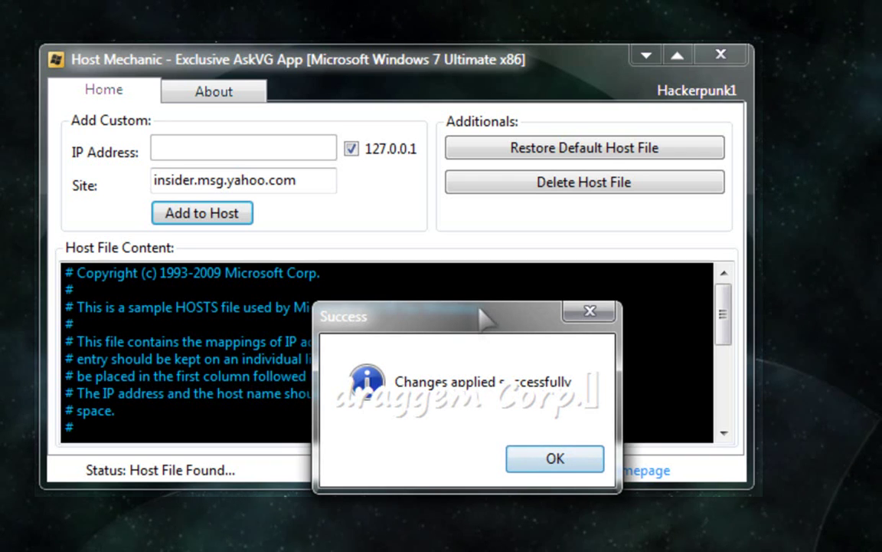
drag(480, 311, 434, 213)
click(494, 362)
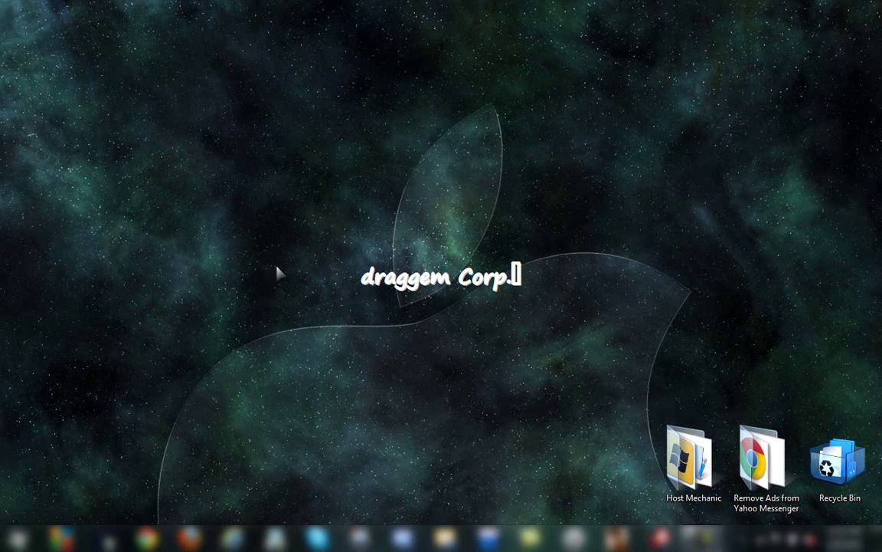
Close the Yahoo! Messenger contact list and acknowledge the still-running-in-tray notice.
mouse_move(297, 93)
mouse_down()
mouse_move(477, 332)
mouse_move(365, 226)
mouse_move(545, 513)
mouse_up()
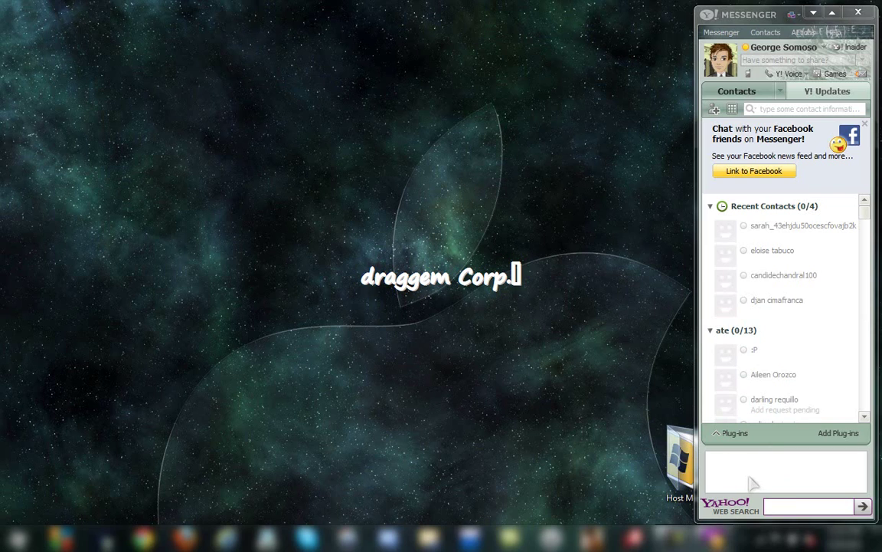
click(743, 539)
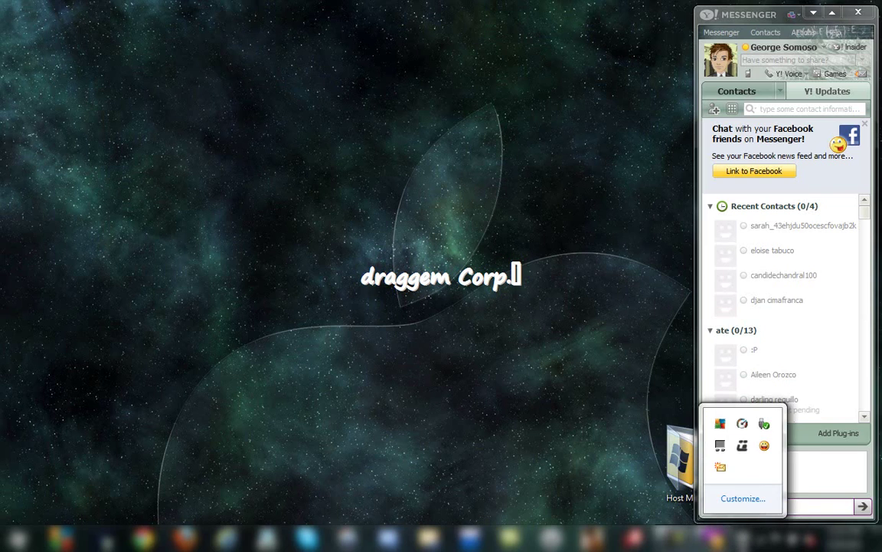
click(743, 539)
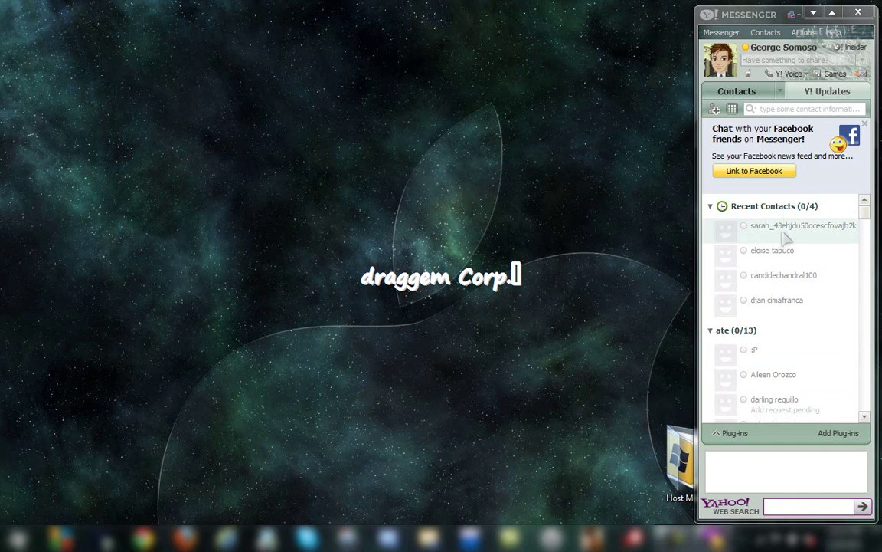
click(859, 13)
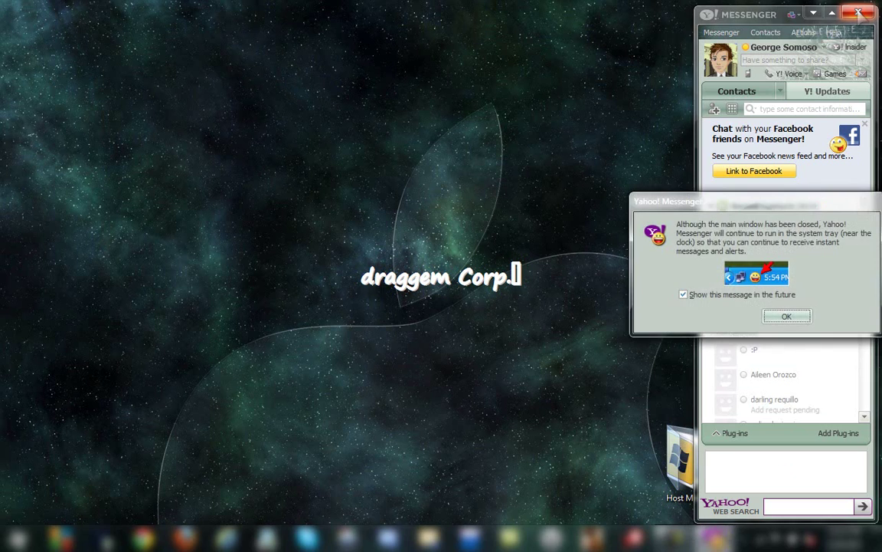
click(786, 315)
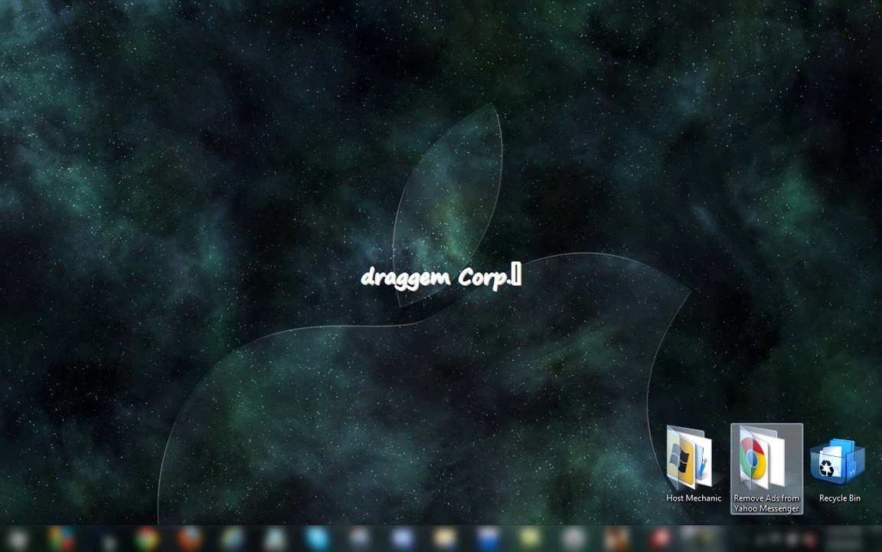
Open the Remove Ads from Yahoo Messenger folder and run its .reg file.
double_click(763, 460)
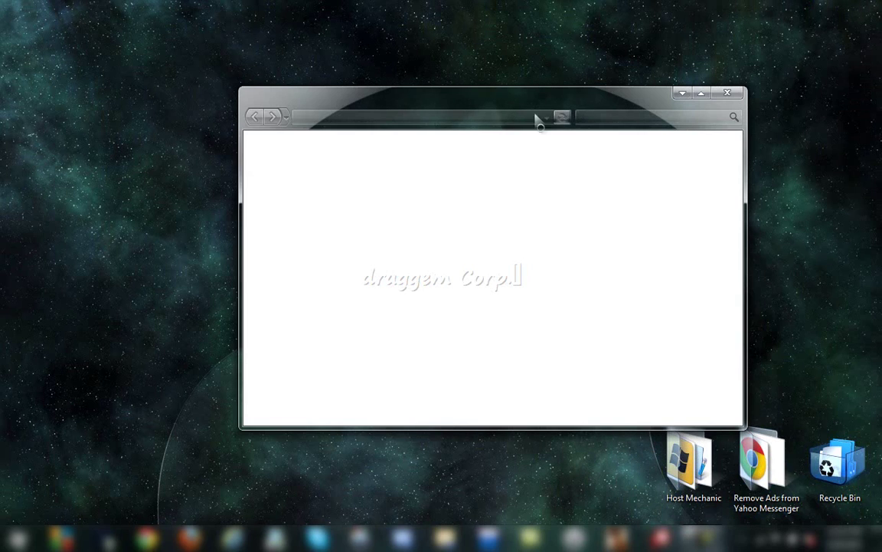
drag(481, 97, 396, 66)
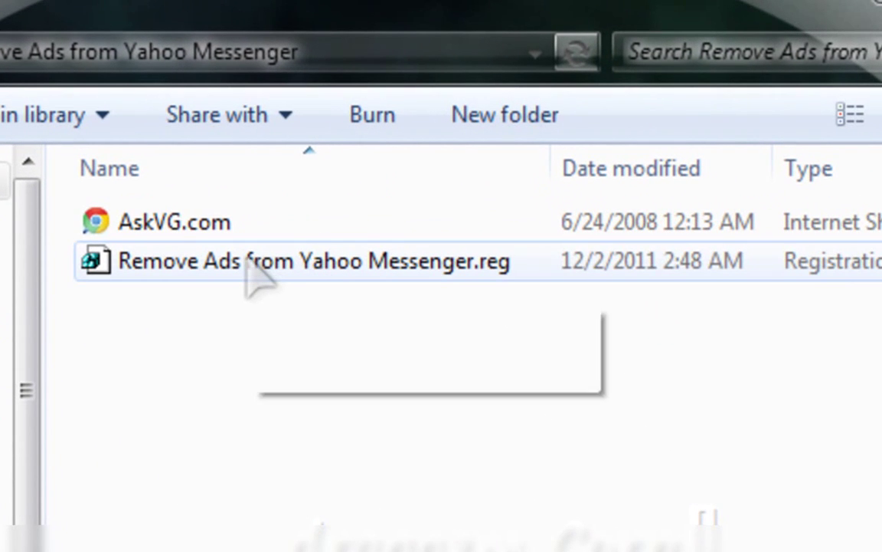
double_click(287, 270)
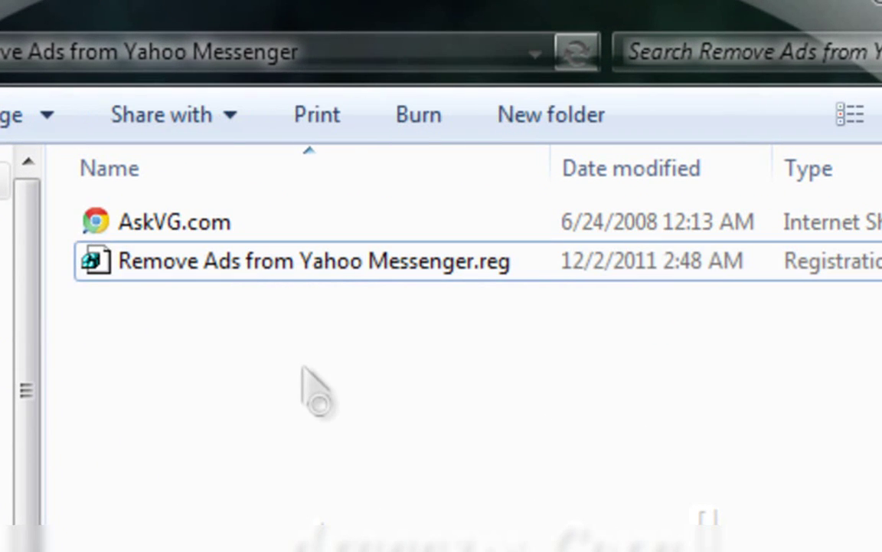